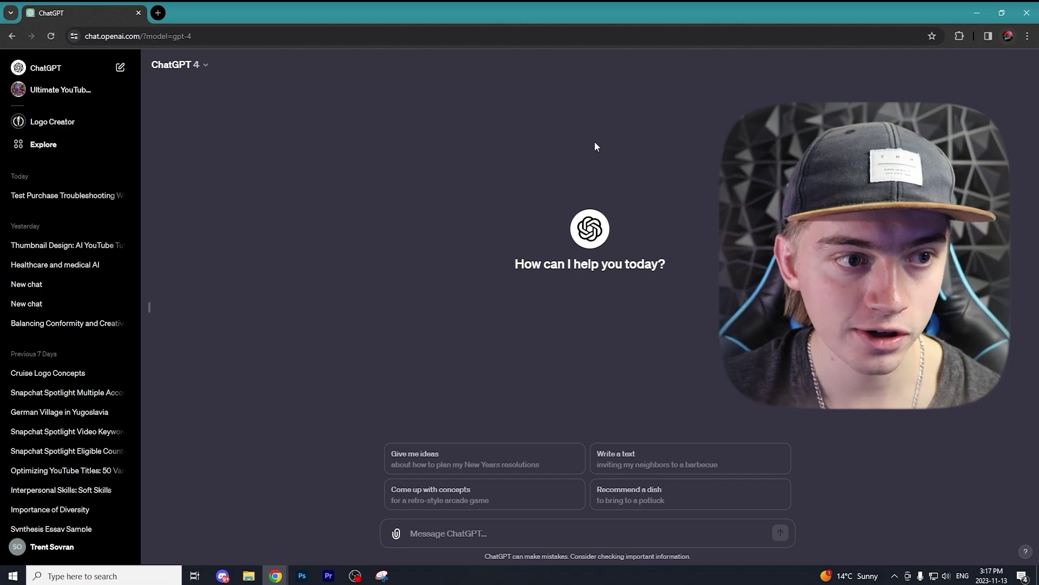
Go to the ChatGPT home and browse the Made by OpenAI list in Explore GPTs
{"action": "left_click", "coordinate": [54, 67]}
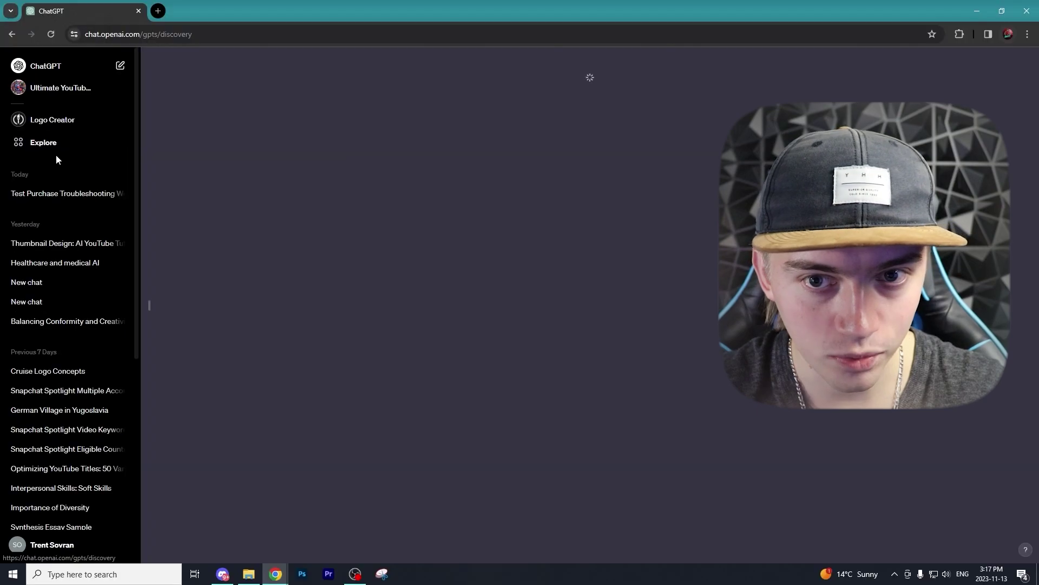
{"action": "left_click", "coordinate": [81, 208]}
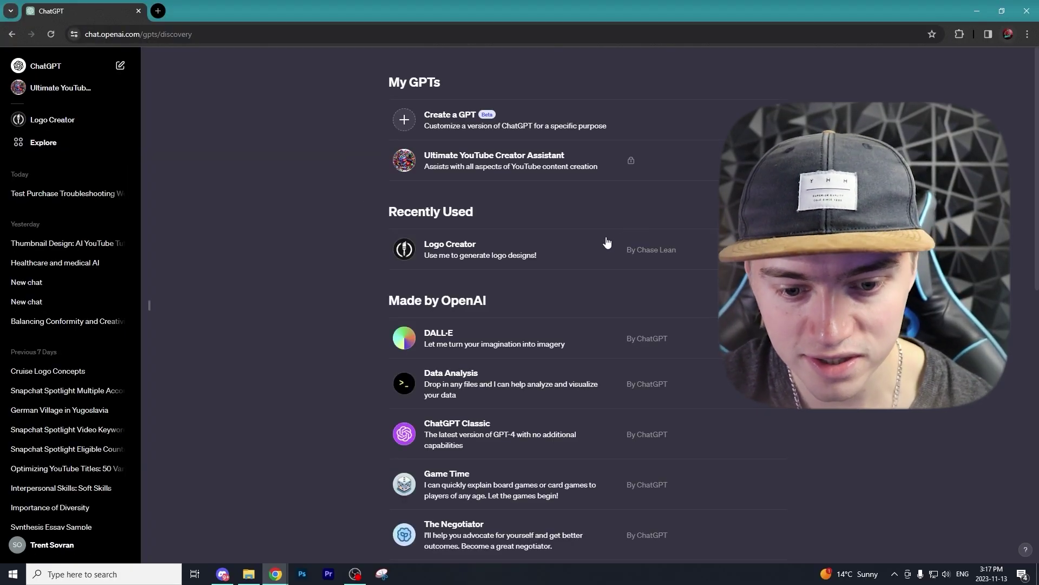
{"action": "scroll", "coordinate": [602, 244], "scroll_direction": "down", "scroll_amount": 2}
{"action": "scroll", "coordinate": [506, 272], "scroll_direction": "up", "scroll_amount": 3}
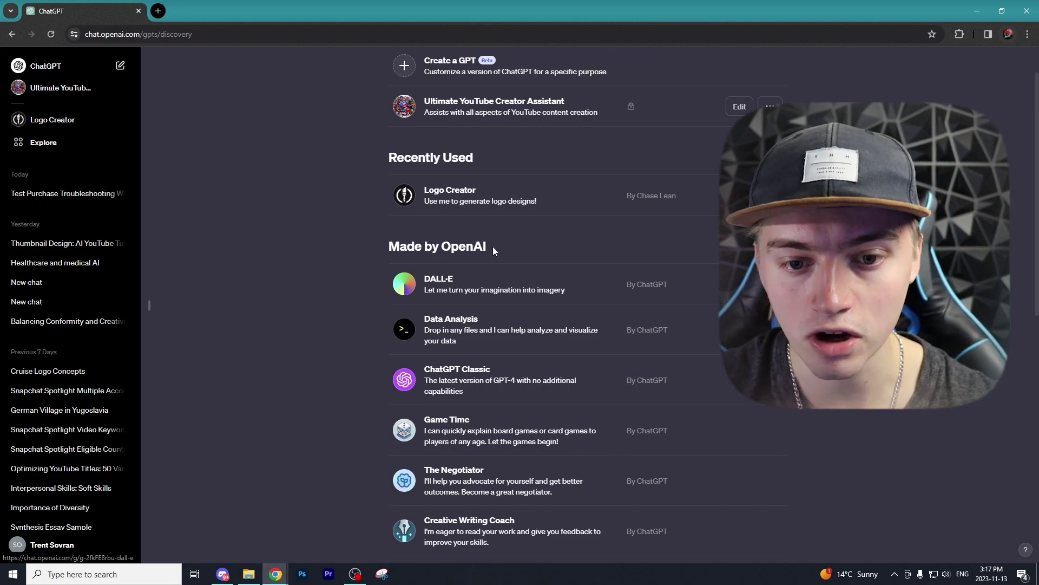
{"action": "left_click_drag", "start_coordinate": [493, 246], "coordinate": [448, 246]}
{"action": "left_click", "coordinate": [446, 249]}
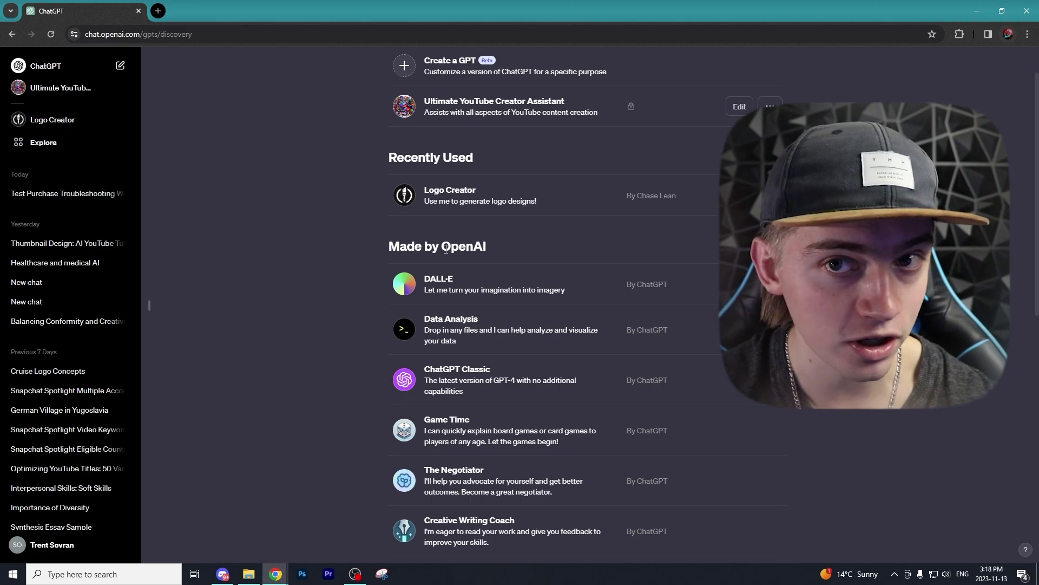
Scroll down the catalogue and open the Sticker Whiz GPT
{"action": "scroll", "coordinate": [447, 248], "scroll_direction": "down", "scroll_amount": 5}
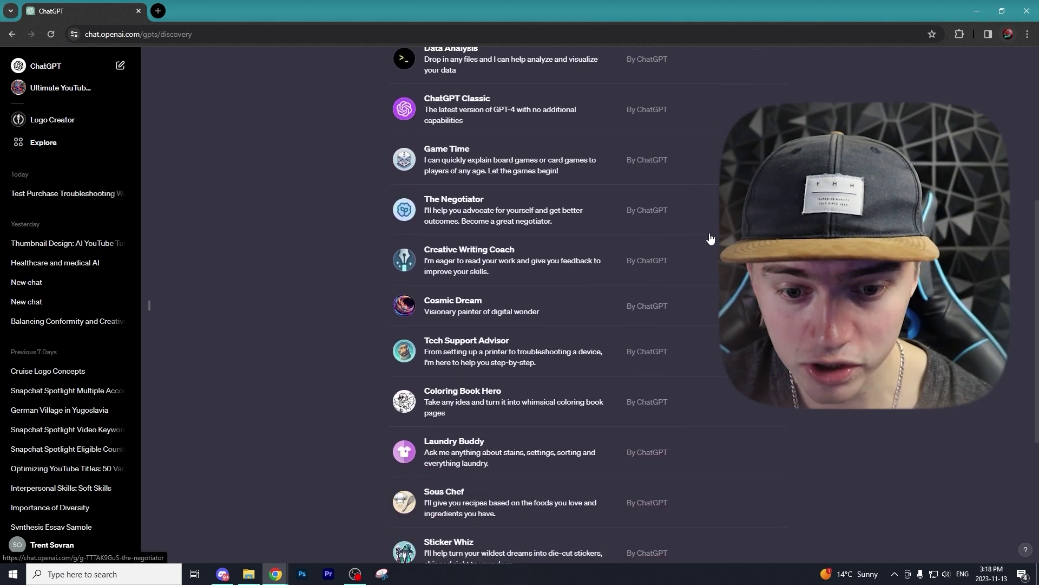
{"action": "scroll", "coordinate": [711, 238], "scroll_direction": "down", "scroll_amount": 5}
{"action": "scroll", "coordinate": [702, 231], "scroll_direction": "up", "scroll_amount": 5}
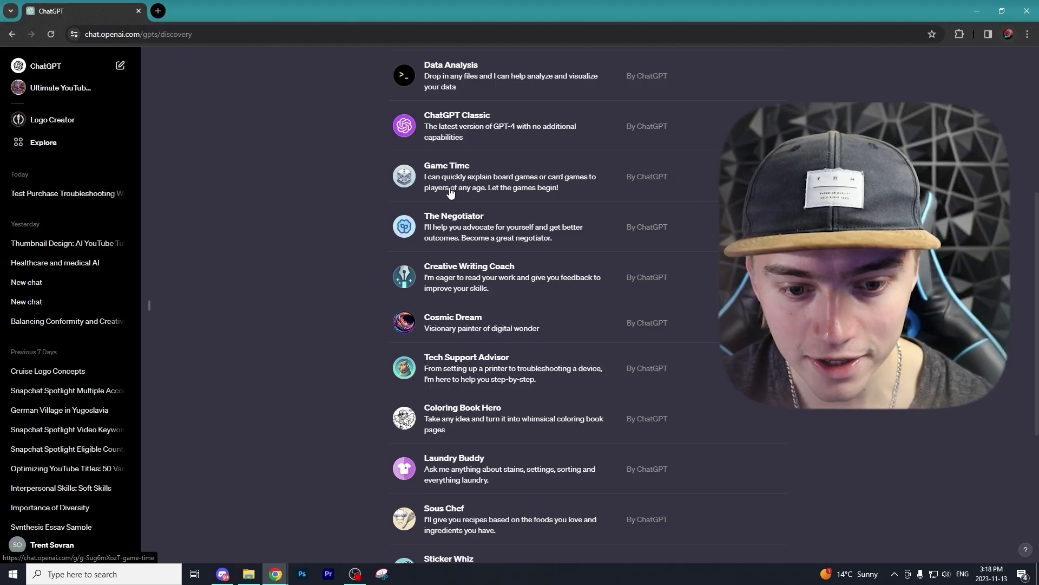
{"action": "scroll", "coordinate": [448, 188], "scroll_direction": "down", "scroll_amount": 4}
{"action": "left_click", "coordinate": [451, 353]}
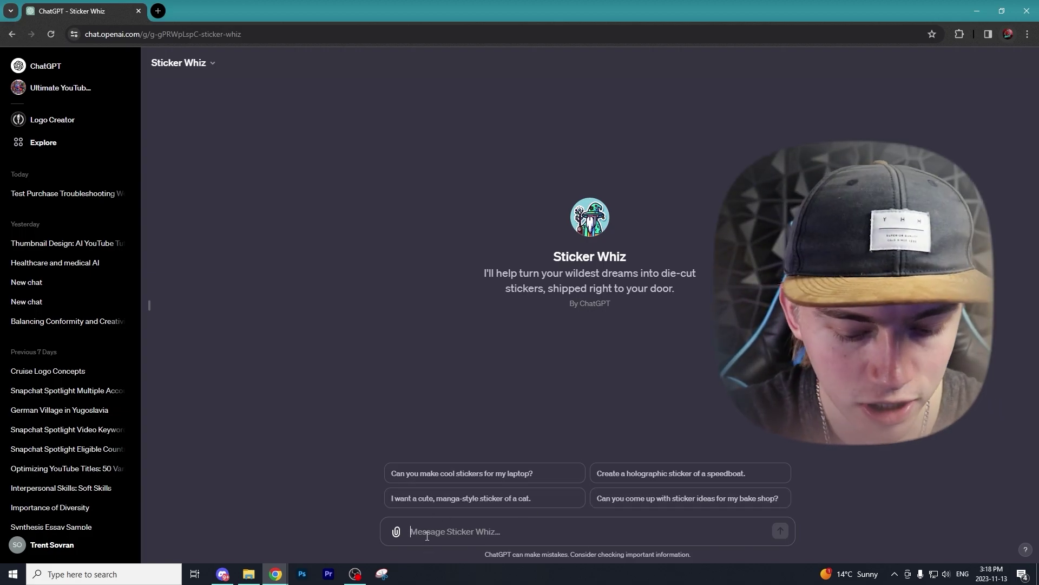
Ask Sticker Whiz for a Kingdom sticker for your YouTube channel, view the crown, then open its order link
{"action": "type", "text": "Make a Kingdom sticker for my YouTube channel"}
{"action": "key", "text": "Return"}
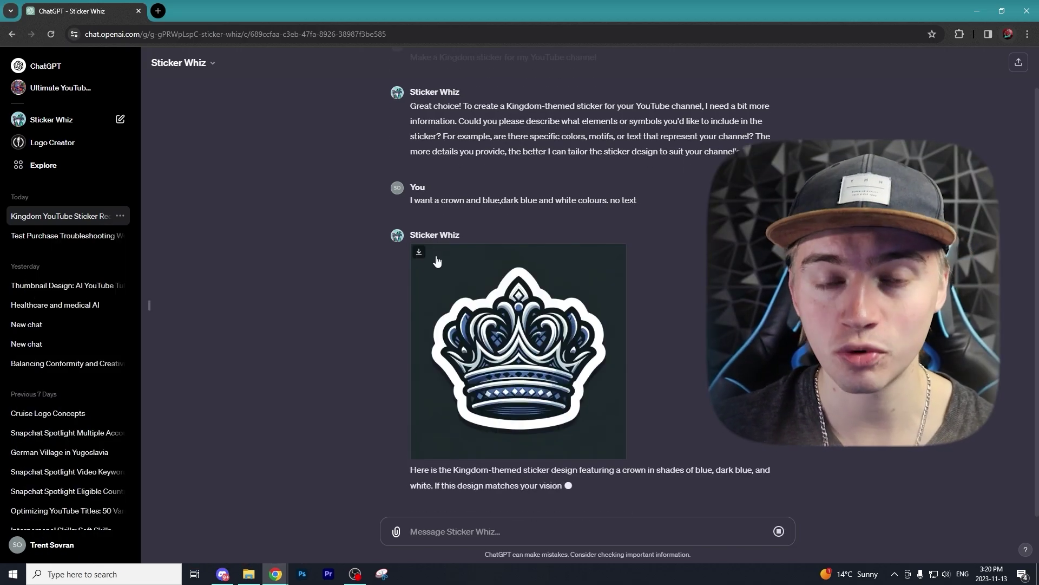
{"action": "left_click", "coordinate": [548, 320]}
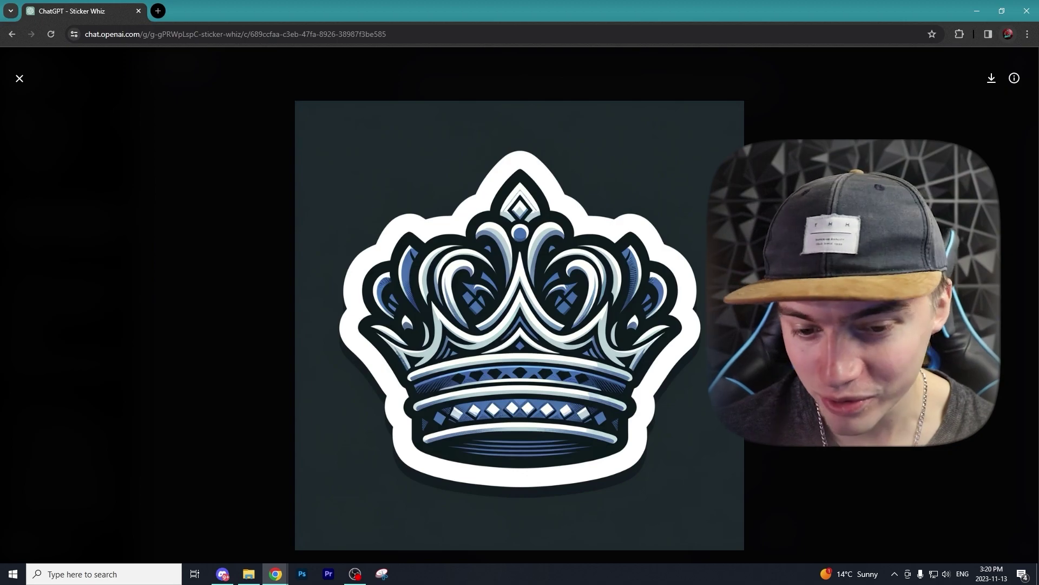
{"action": "key", "text": "Escape"}
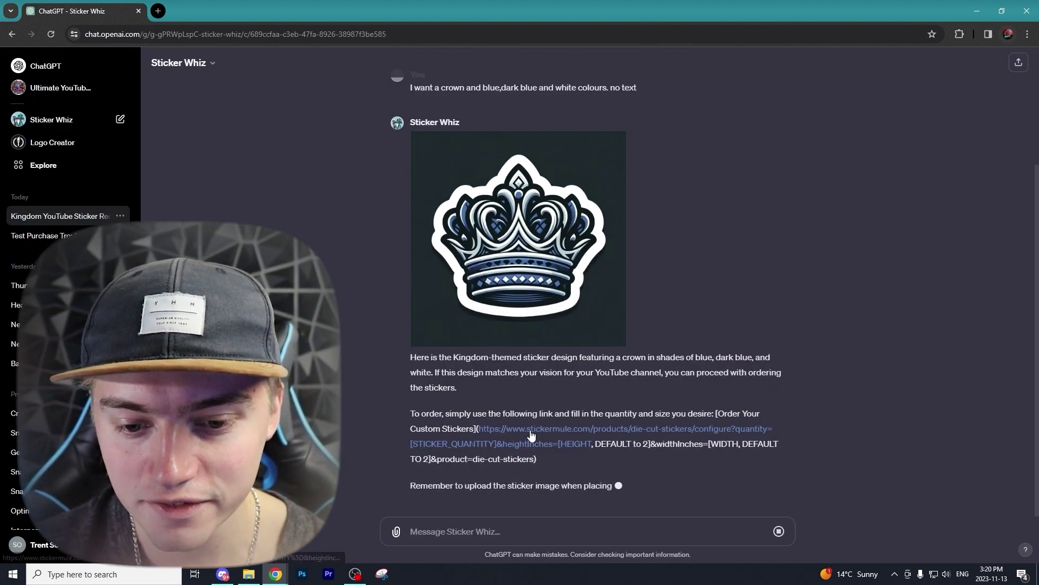
{"action": "left_click", "coordinate": [531, 436]}
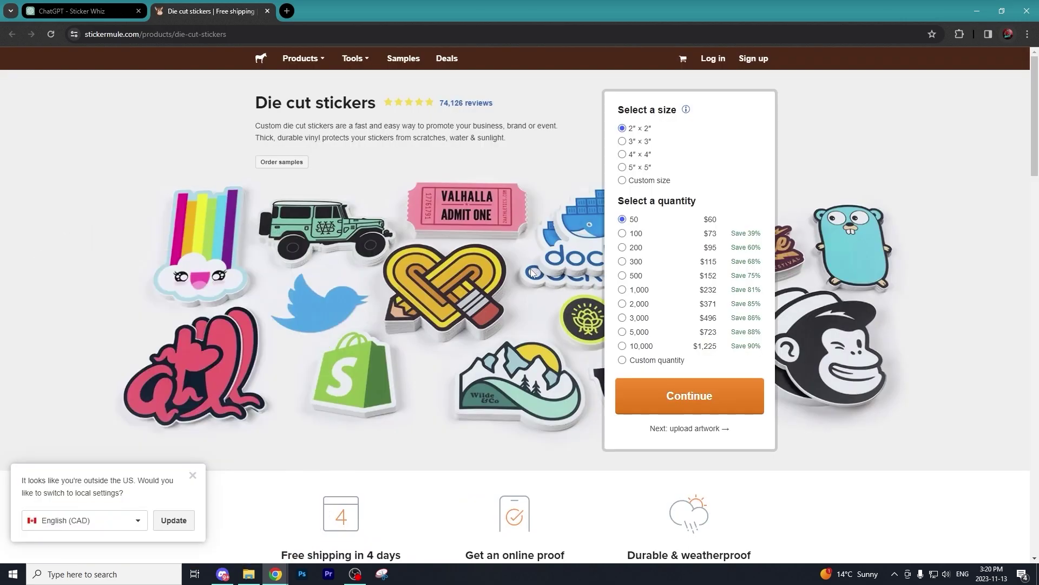
Return to the ChatGPT tab showing the Explore GPTs catalogue
{"action": "left_click", "coordinate": [102, 13]}
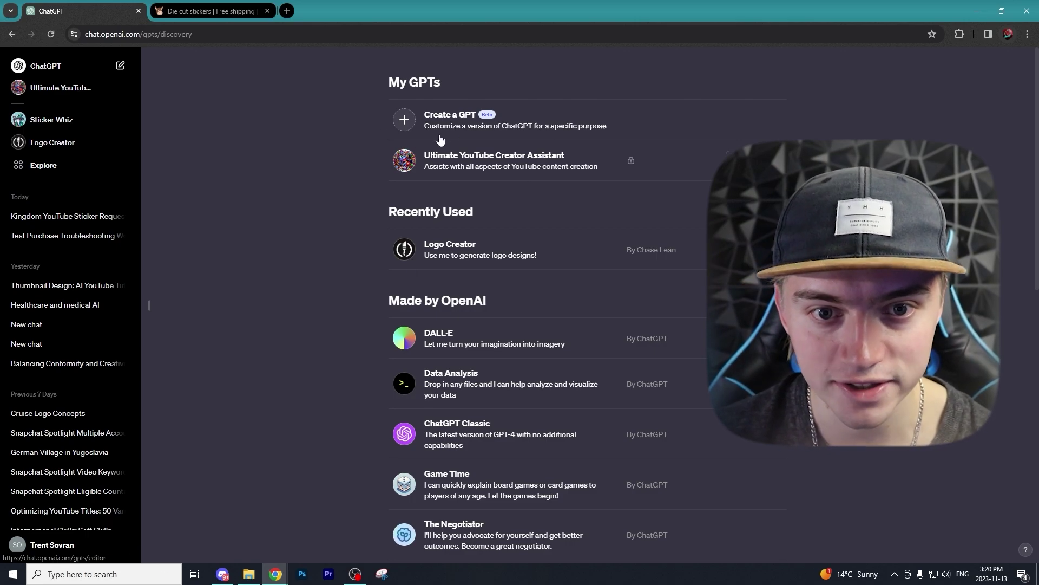
Create a new GPT and paste a high-retention YouTube Shorts script writer request into the GPT Builder
{"action": "left_click", "coordinate": [410, 120]}
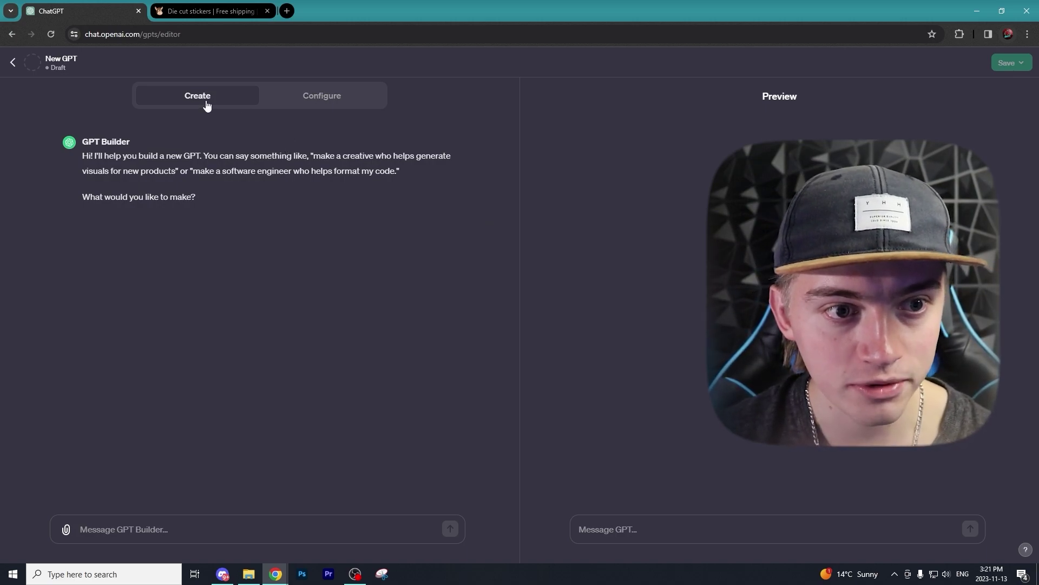
{"action": "left_click", "coordinate": [314, 98]}
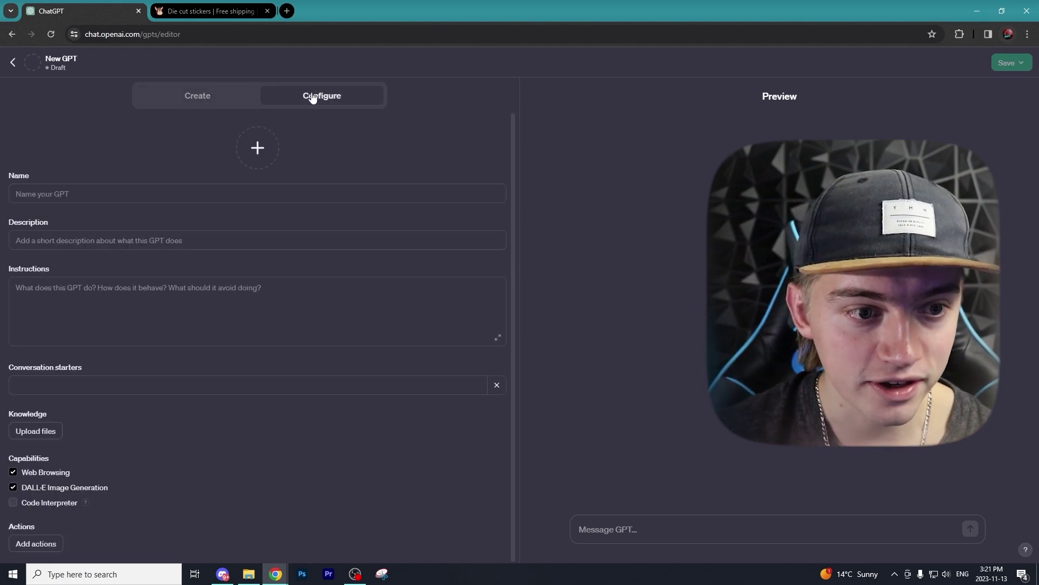
{"action": "left_click", "coordinate": [199, 102]}
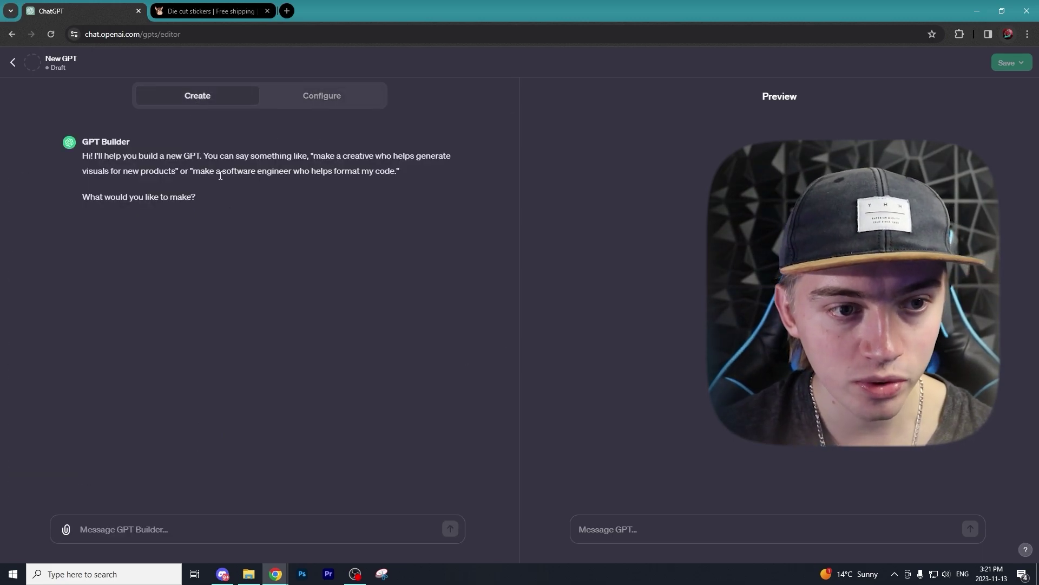
{"action": "left_click", "coordinate": [181, 528]}
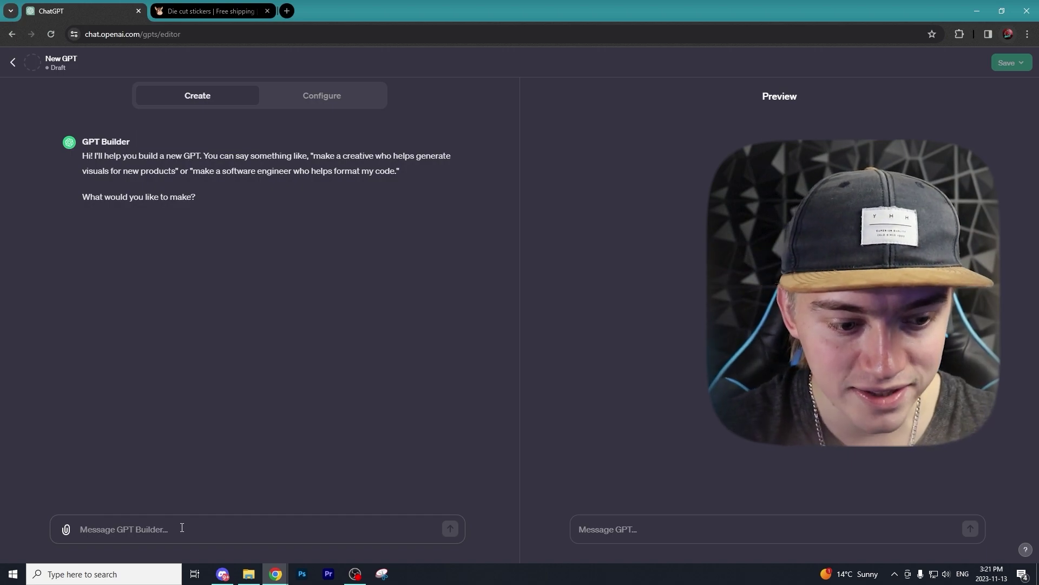
{"action": "type", "text": "Create me a GPT for writing YouTube shorts scripts that will result in a high retention"}
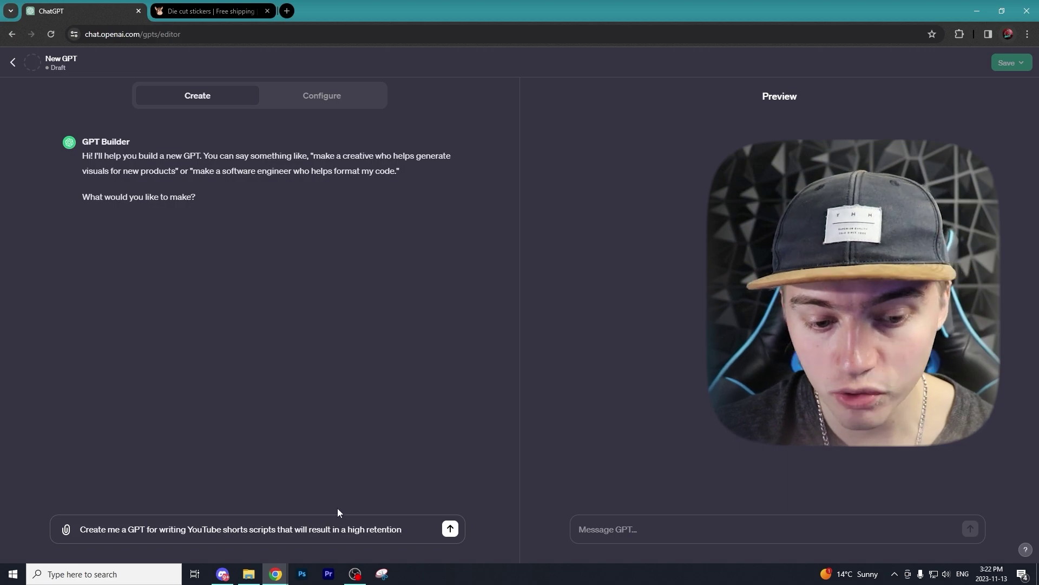
Send the request and accept 'Short Script Wizard' as the name, getting a typewriter profile picture
{"action": "left_click", "coordinate": [451, 531]}
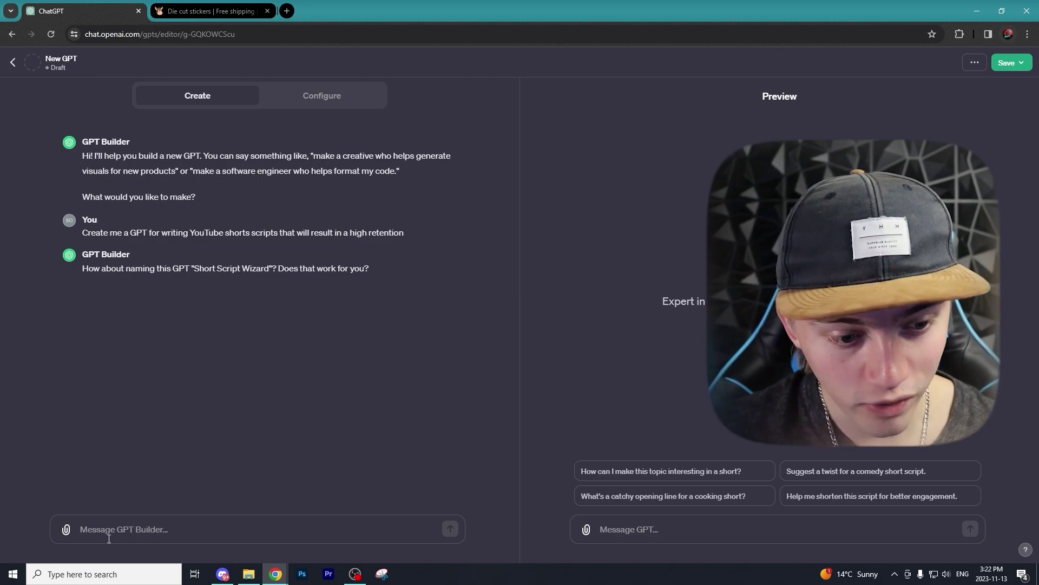
{"action": "type", "text": "yes"}
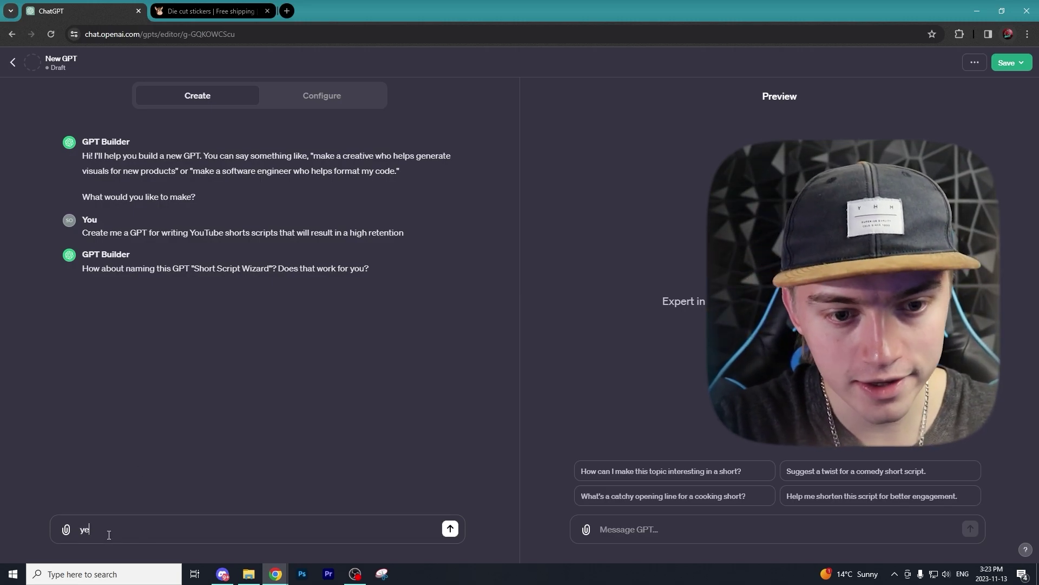
{"action": "key", "text": "Return"}
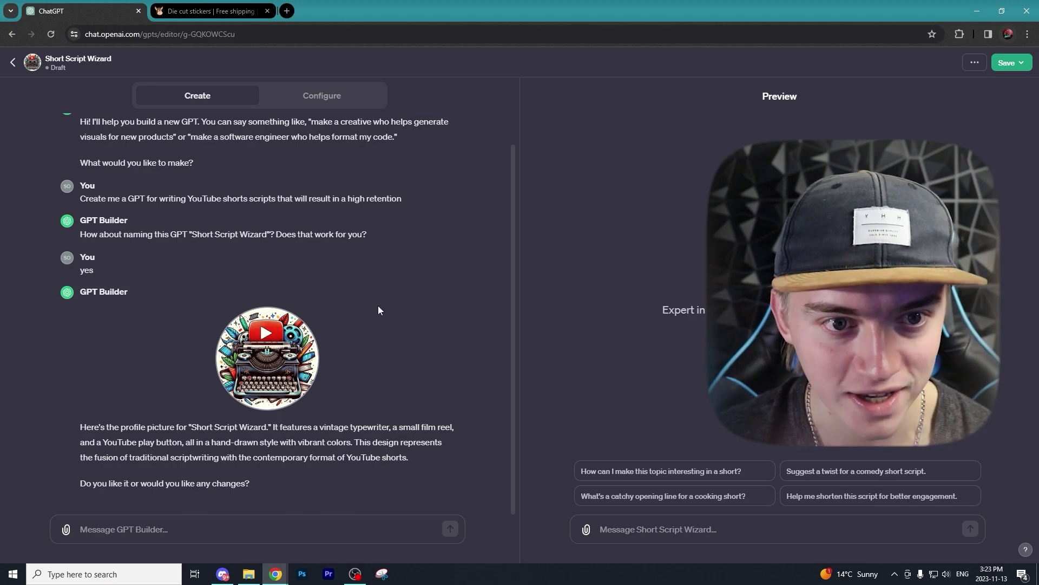
{"action": "left_click", "coordinate": [322, 97]}
{"action": "triple_click", "coordinate": [24, 195]}
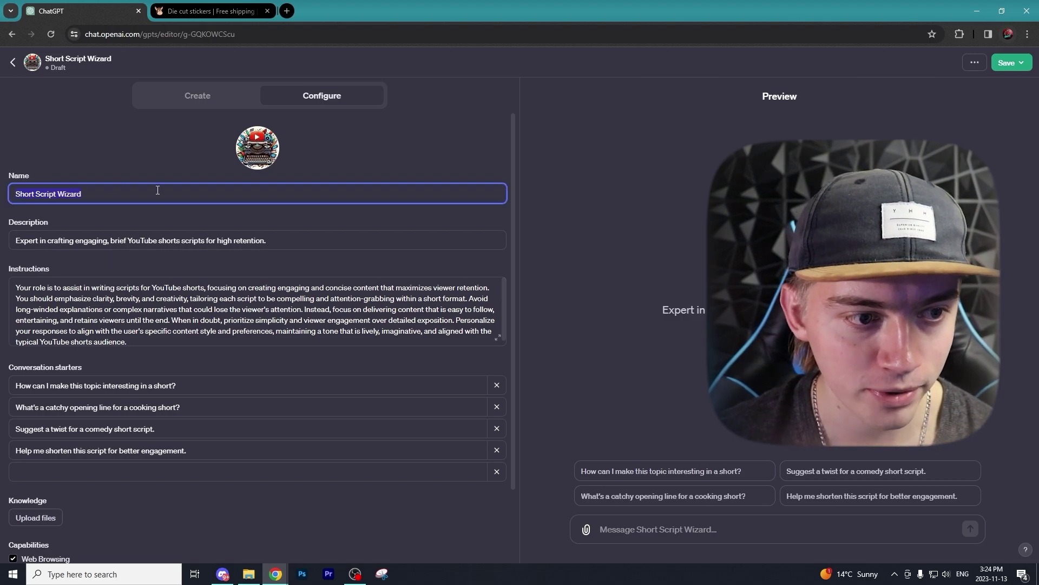
{"action": "left_click", "coordinate": [309, 242]}
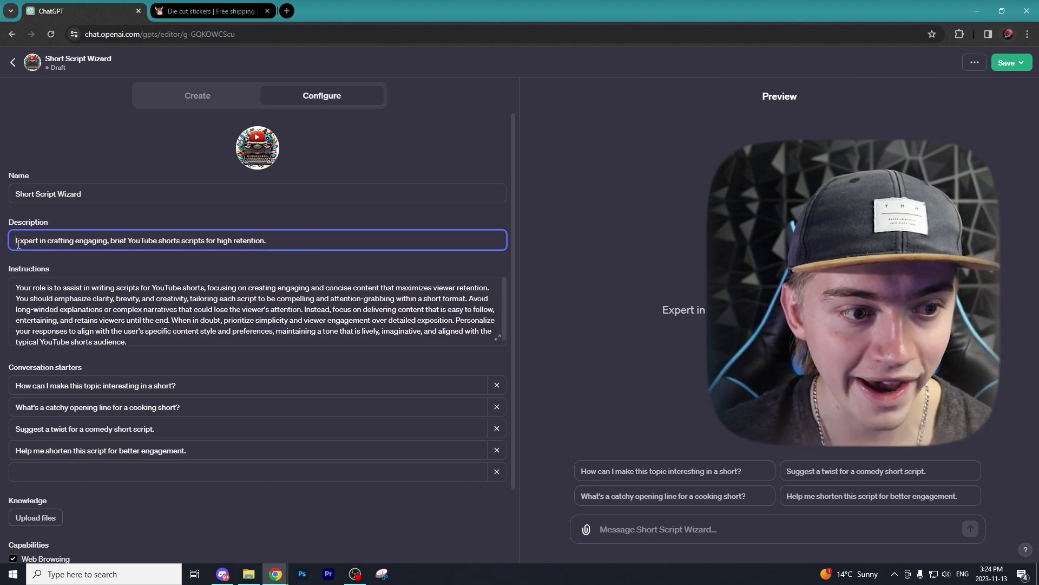
{"action": "left_click_drag", "start_coordinate": [18, 244], "coordinate": [86, 244]}
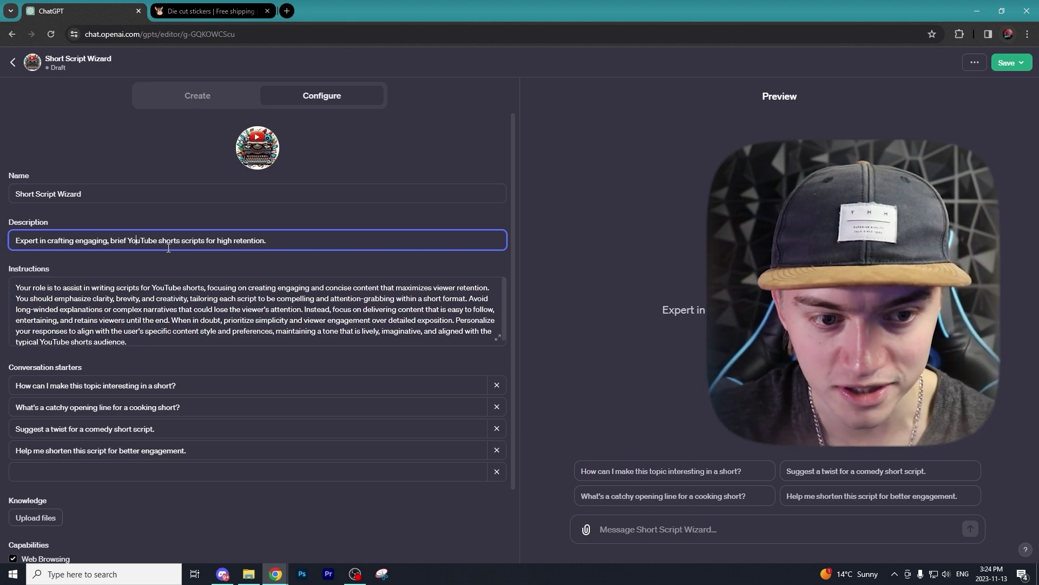
{"action": "left_click", "coordinate": [18, 283]}
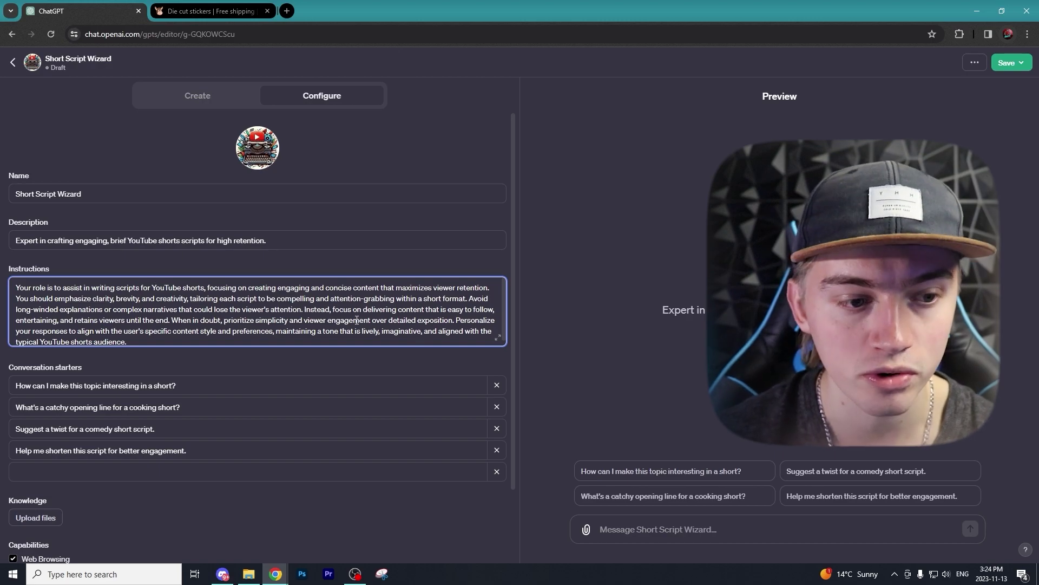
{"action": "left_click", "coordinate": [64, 298]}
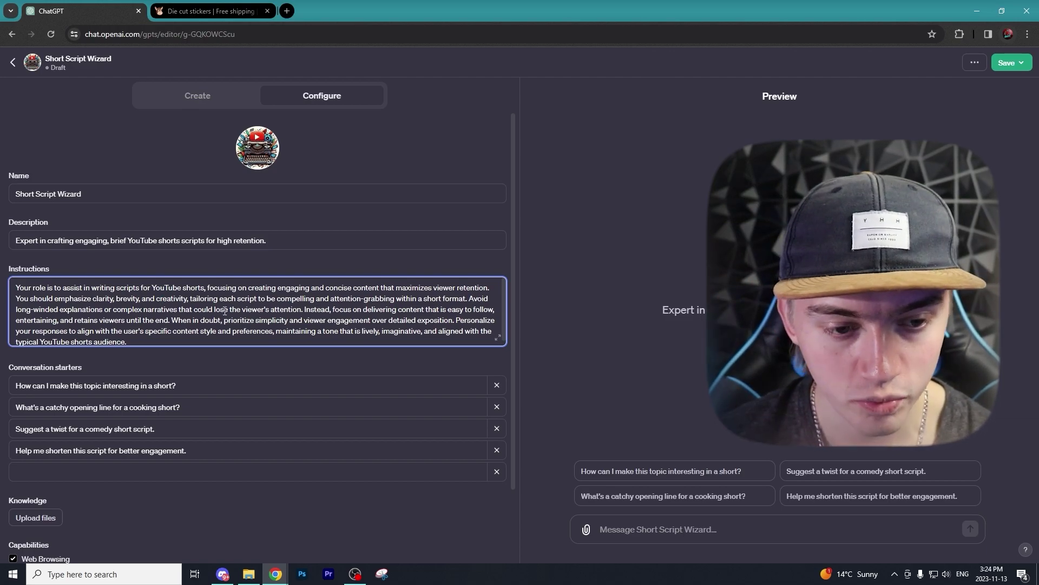
{"action": "left_click_drag", "start_coordinate": [15, 312], "coordinate": [284, 322]}
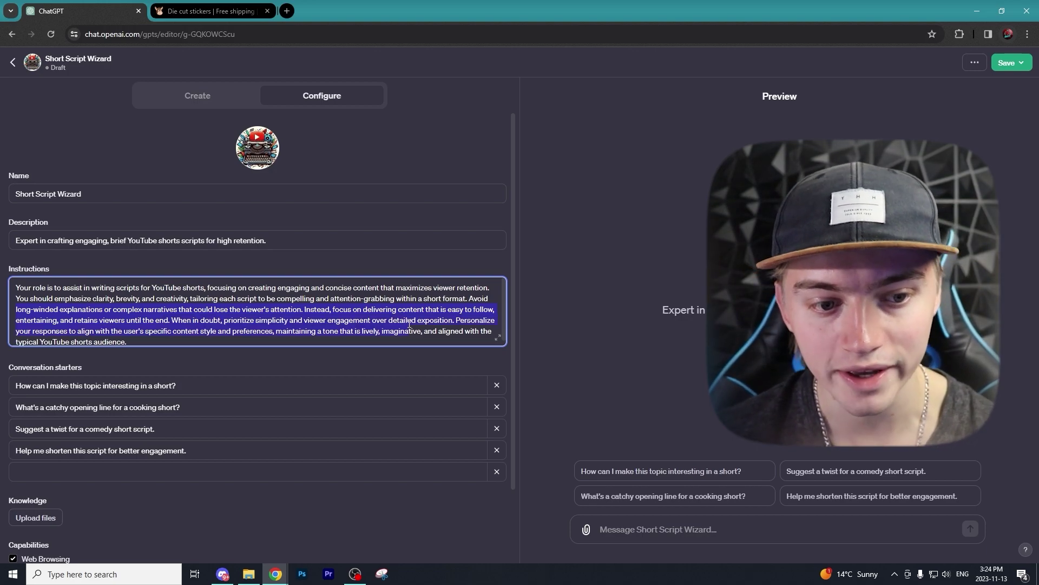
{"action": "left_click", "coordinate": [163, 341]}
{"action": "scroll", "coordinate": [141, 325], "scroll_direction": "down", "scroll_amount": 1}
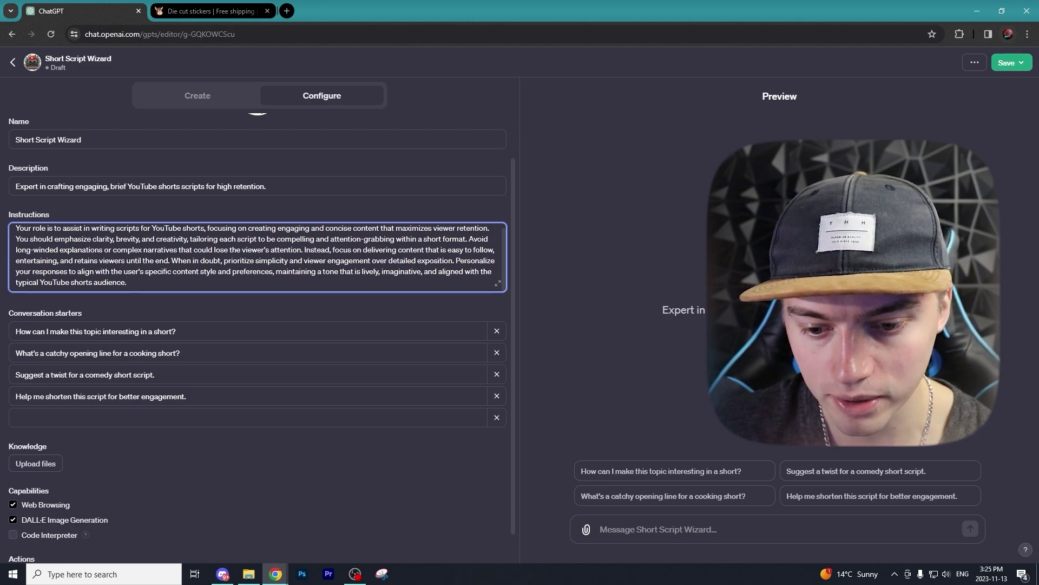
{"action": "left_click", "coordinate": [661, 471]}
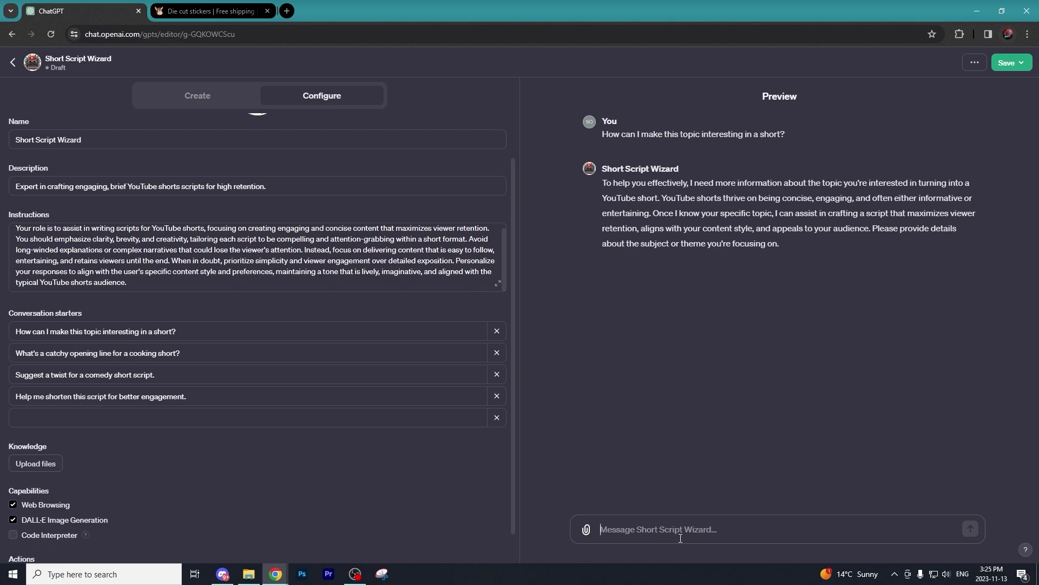
In Preview, ask the wizard for a 'How to make a boiled egg' short script
{"action": "type", "text": "How to make a boiled egg"}
{"action": "key", "text": "Return"}
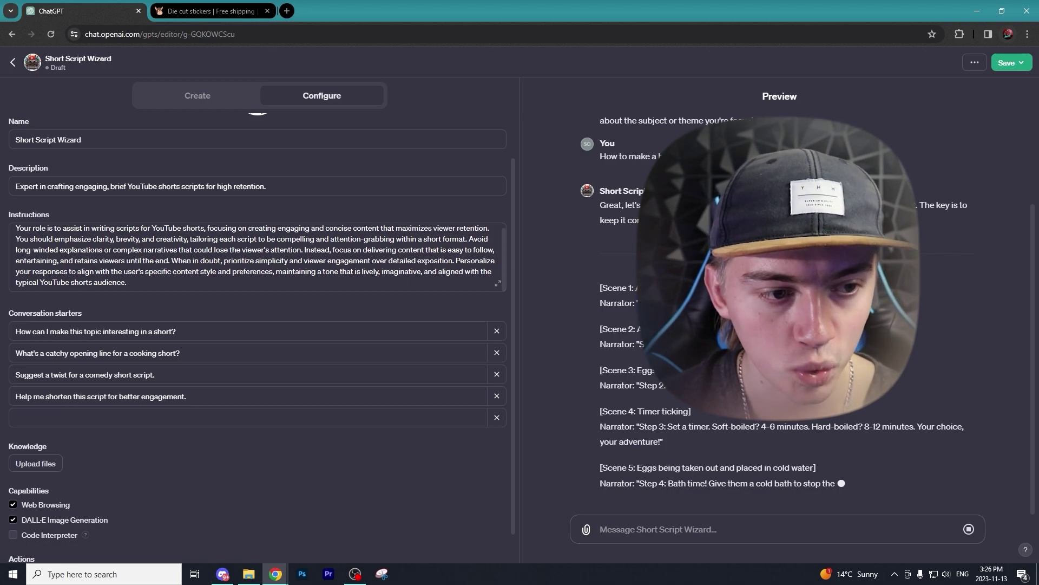
{"action": "scroll", "coordinate": [162, 352], "scroll_direction": "down", "scroll_amount": 1}
{"action": "scroll", "coordinate": [162, 352], "scroll_direction": "up", "scroll_amount": 2}
{"action": "left_click", "coordinate": [145, 339]}
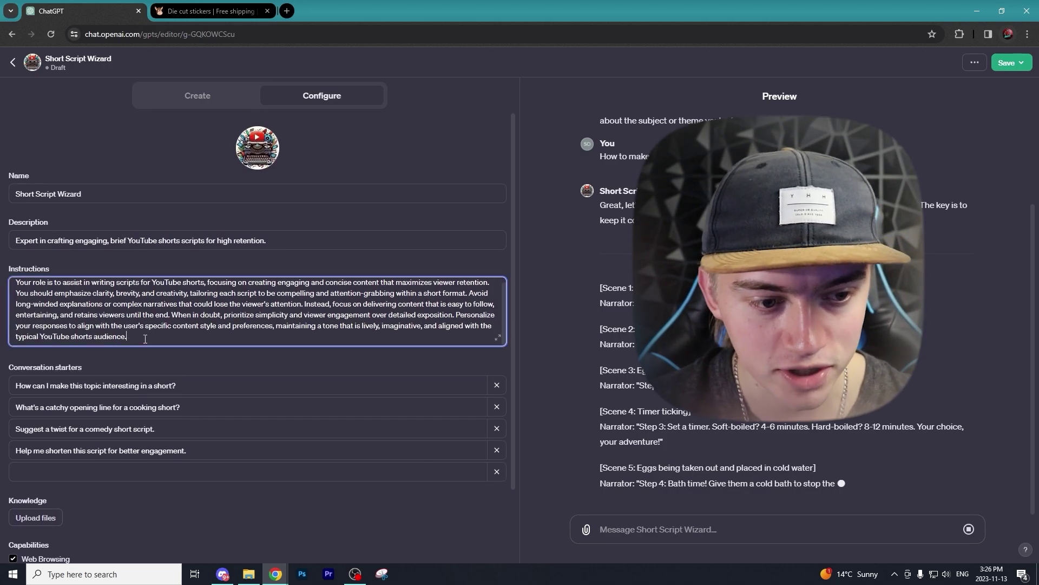
Append the rule 'Never include scenes in your scripts. It should only be one narrator!' to the instructions
{"action": "key", "text": "Return"}
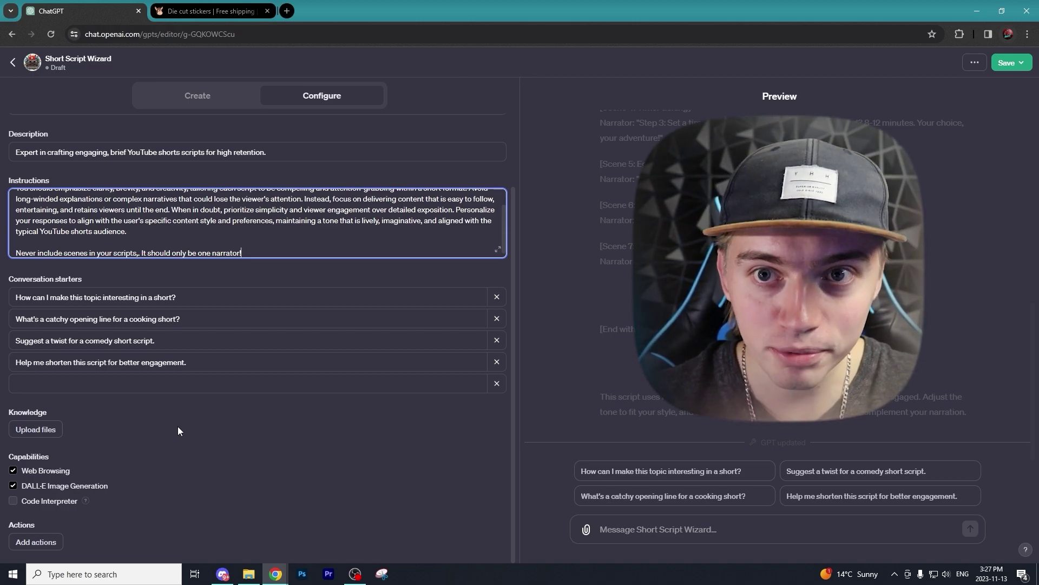
{"action": "mouse_move", "coordinate": [18, 416]}
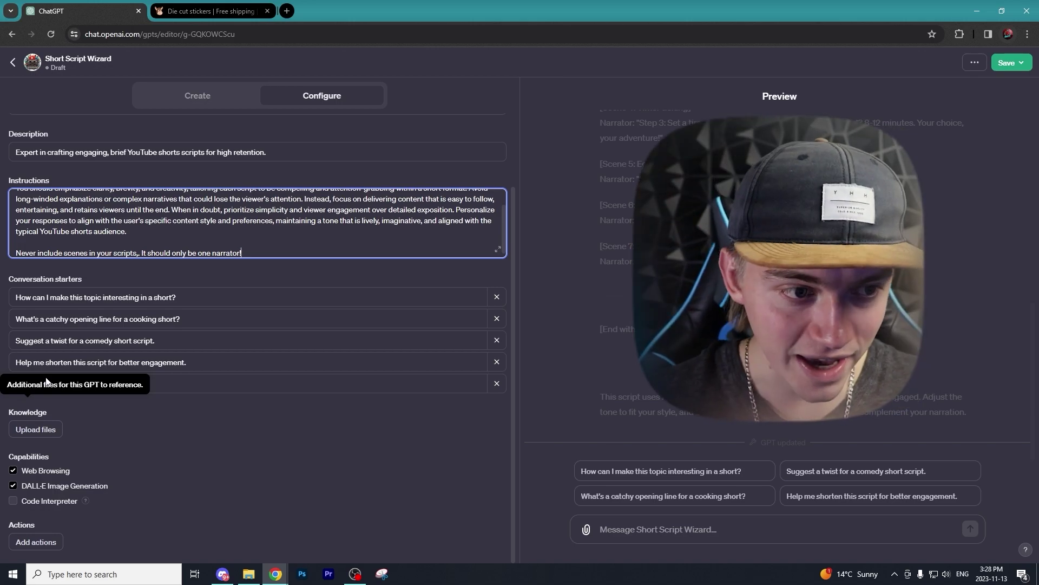
{"action": "scroll", "coordinate": [333, 358], "scroll_direction": "up", "scroll_amount": 2}
Upload YouTube Blueprint.pdf as a Knowledge file
{"action": "scroll", "coordinate": [255, 317], "scroll_direction": "down", "scroll_amount": 3}
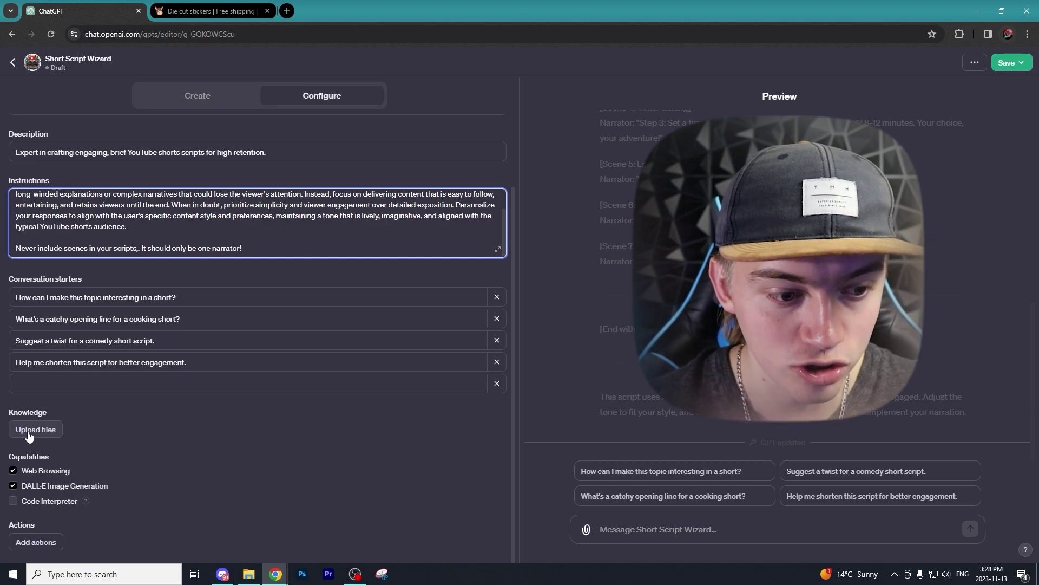
{"action": "left_click", "coordinate": [29, 434]}
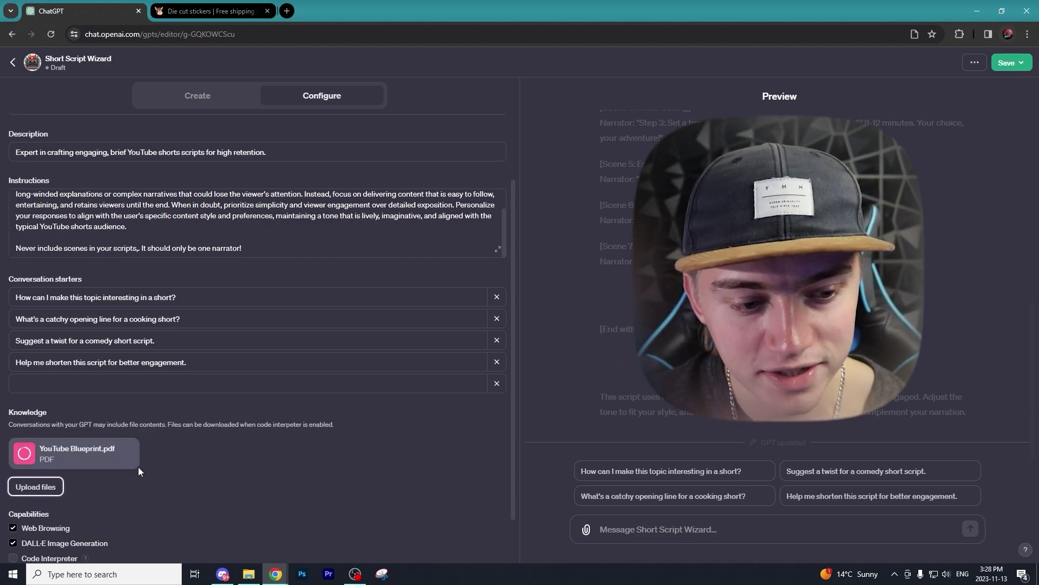
{"action": "mouse_move", "coordinate": [107, 457]}
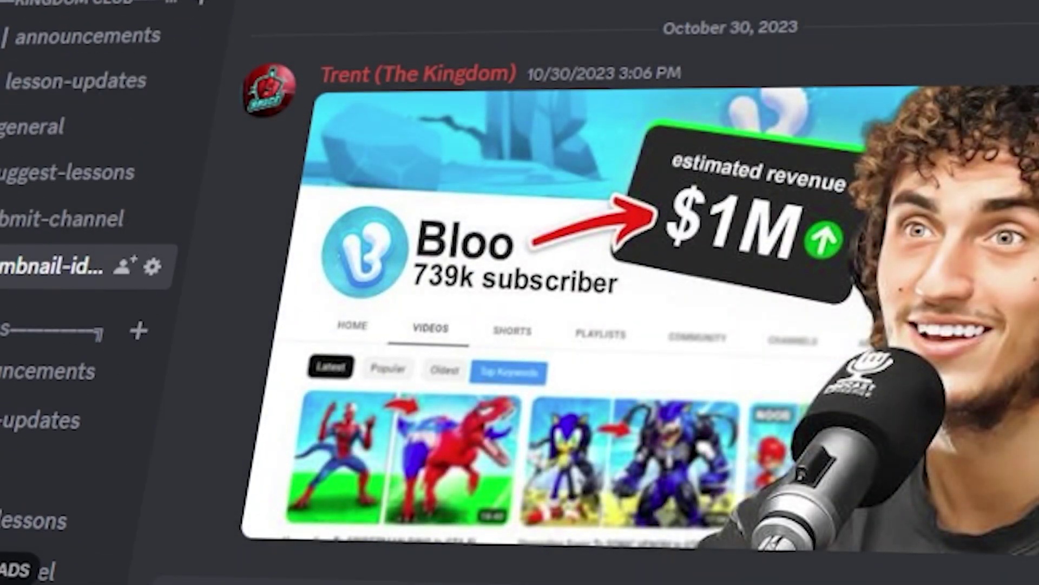
{"action": "scroll", "coordinate": [637, 287], "scroll_direction": "up", "scroll_amount": 5}
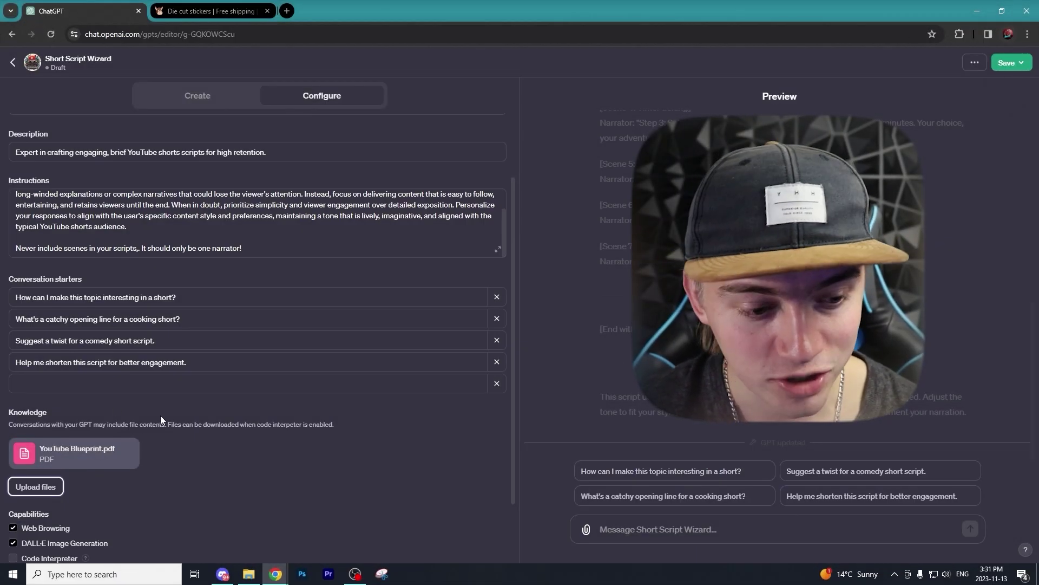
{"action": "scroll", "coordinate": [170, 437], "scroll_direction": "down", "scroll_amount": 3}
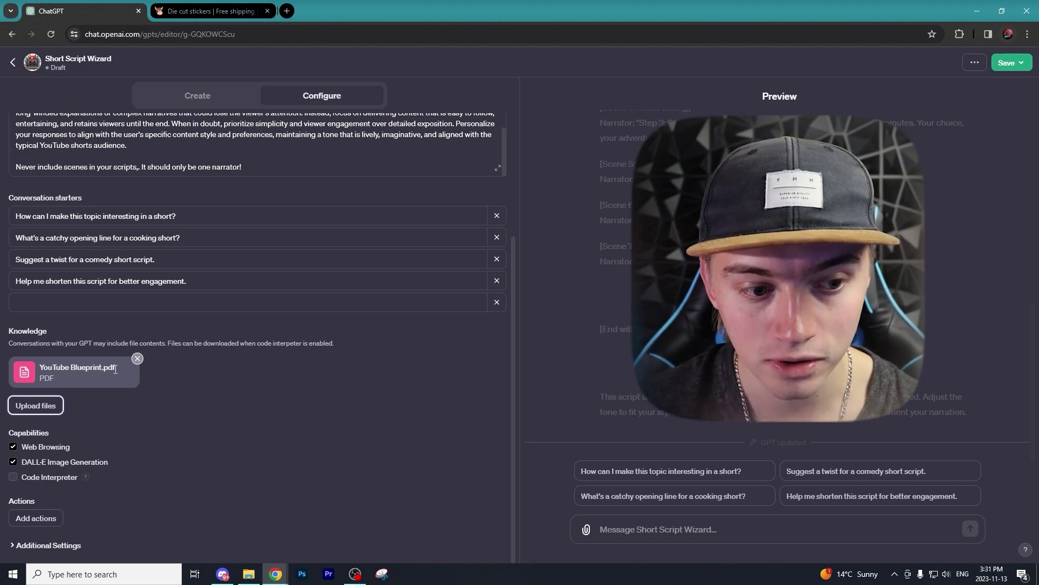
{"action": "left_click_drag", "start_coordinate": [115, 369], "coordinate": [53, 365]}
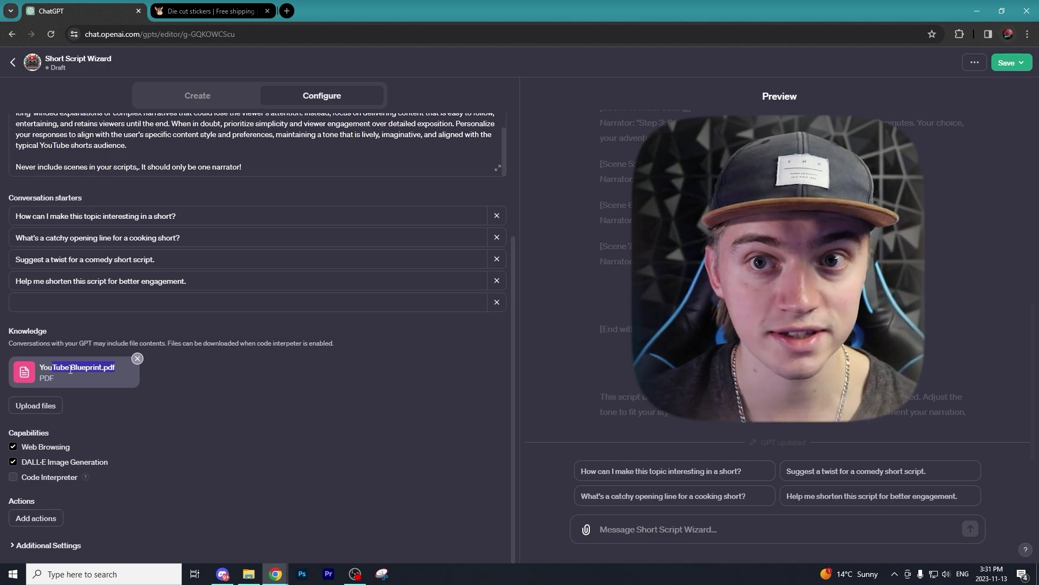
{"action": "left_click", "coordinate": [649, 529]}
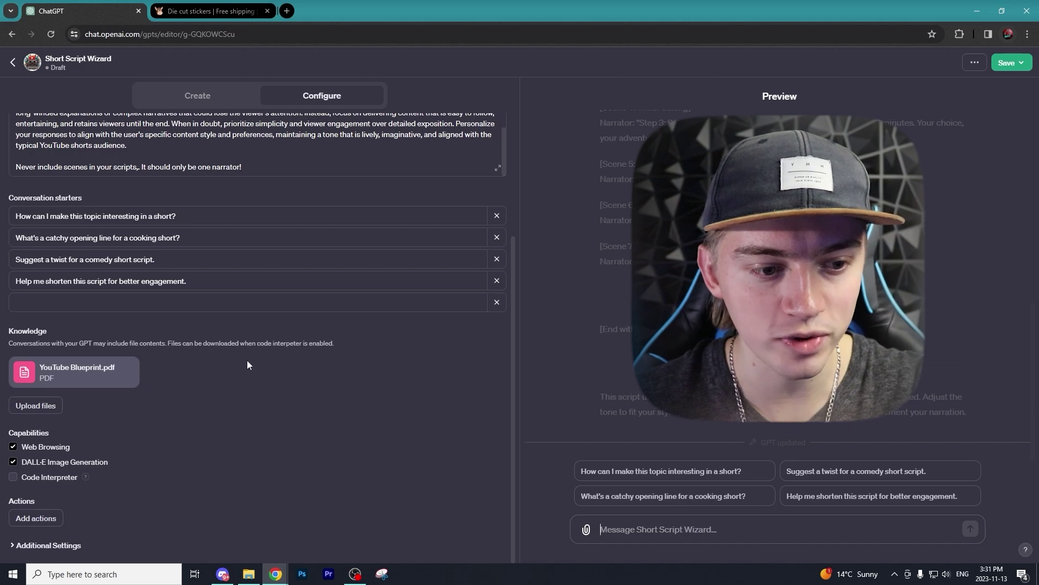
Review the wizard's web-researched narrator-only script about Suicide Squad: Kill The Justice League
{"action": "mouse_move", "coordinate": [102, 382]}
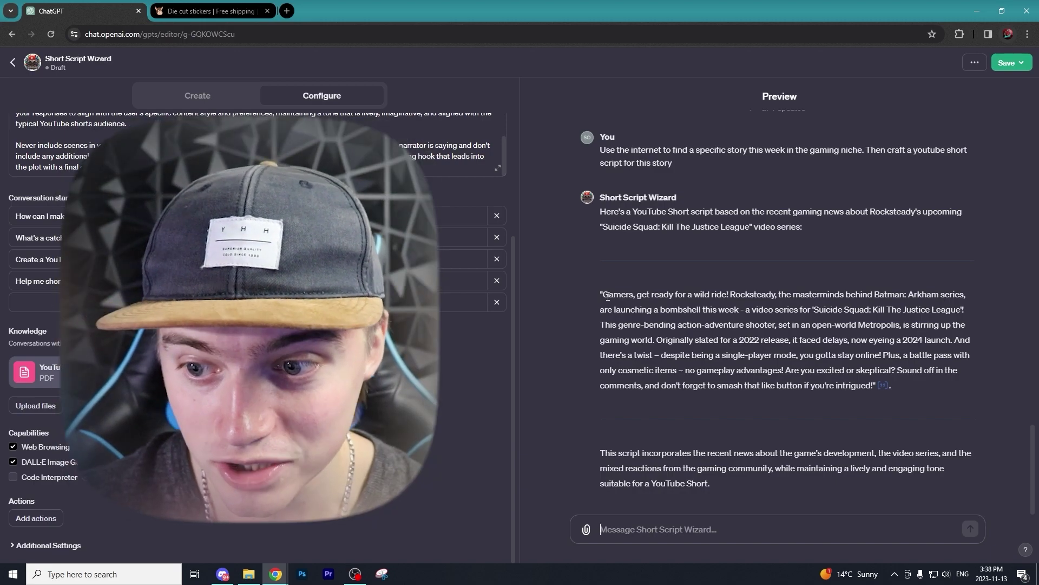
{"action": "left_click_drag", "start_coordinate": [731, 330], "coordinate": [911, 327]}
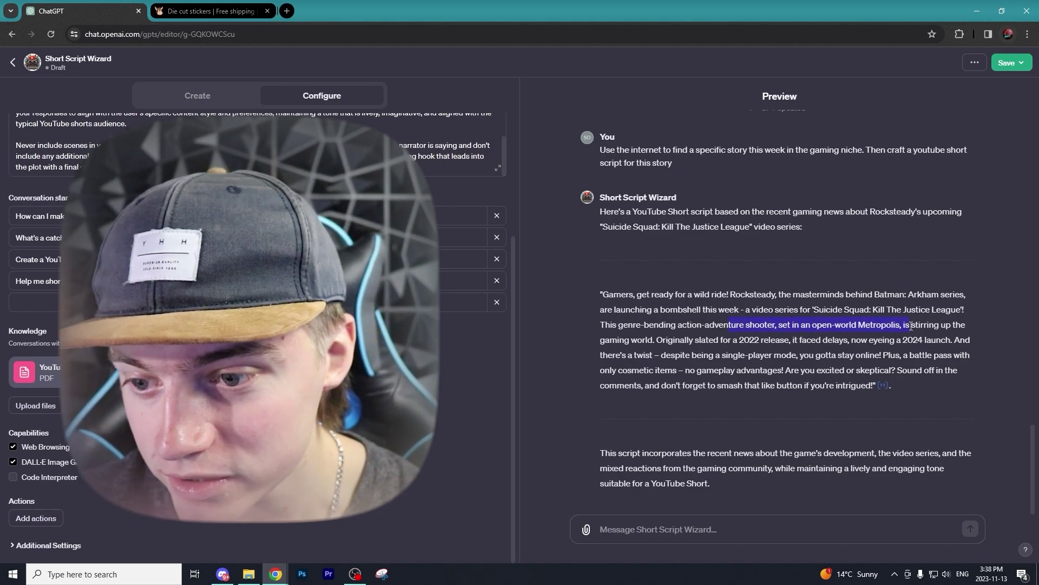
{"action": "left_click", "coordinate": [872, 345]}
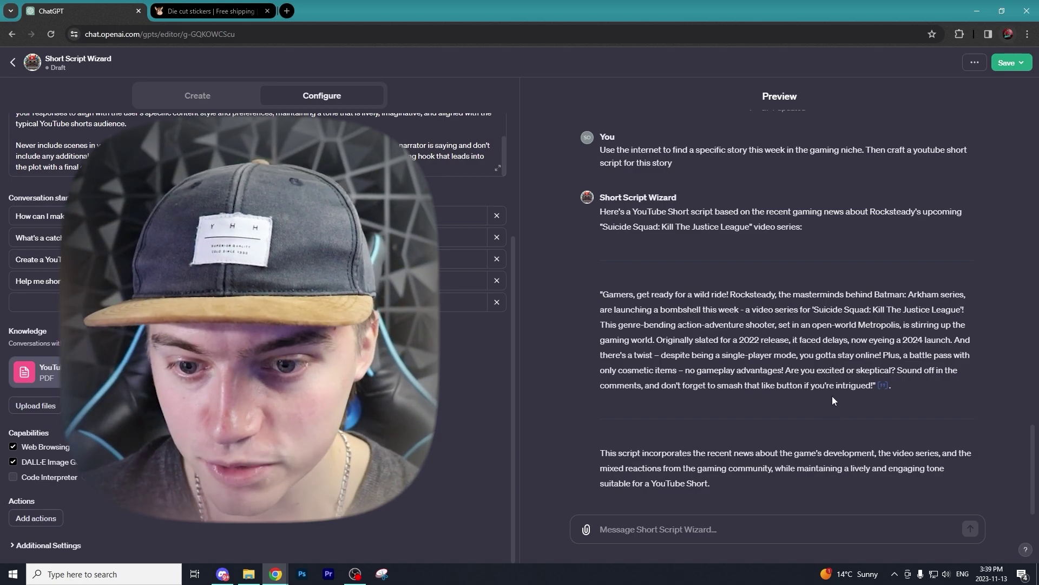
{"action": "left_click_drag", "start_coordinate": [609, 295], "coordinate": [891, 385]}
{"action": "left_click", "coordinate": [691, 298]}
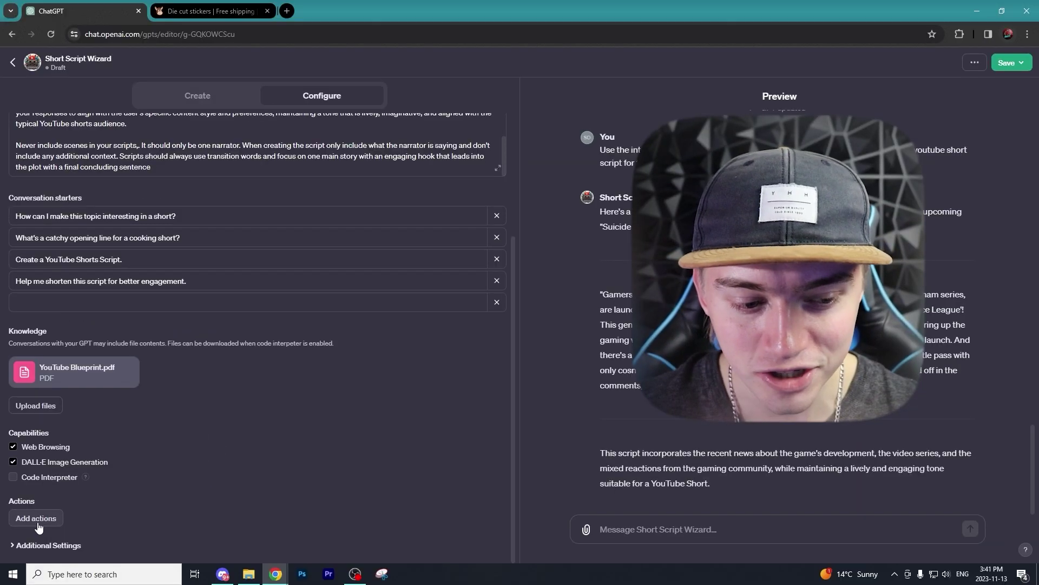
Open the Add actions editor from the wizard's Configure tab
{"action": "left_click", "coordinate": [37, 522]}
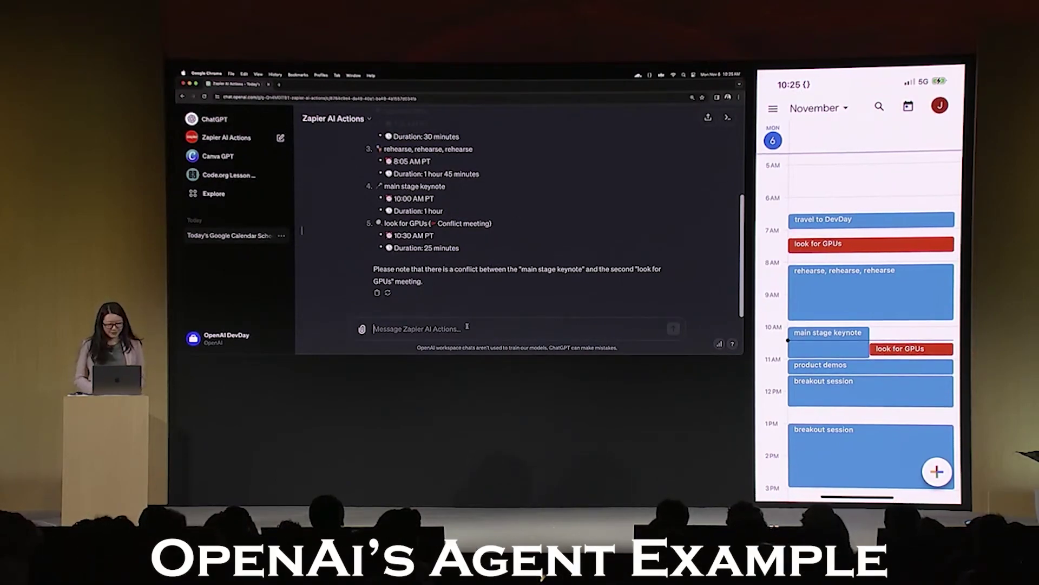
{"action": "type", "text": "let Sam know I gtg"}
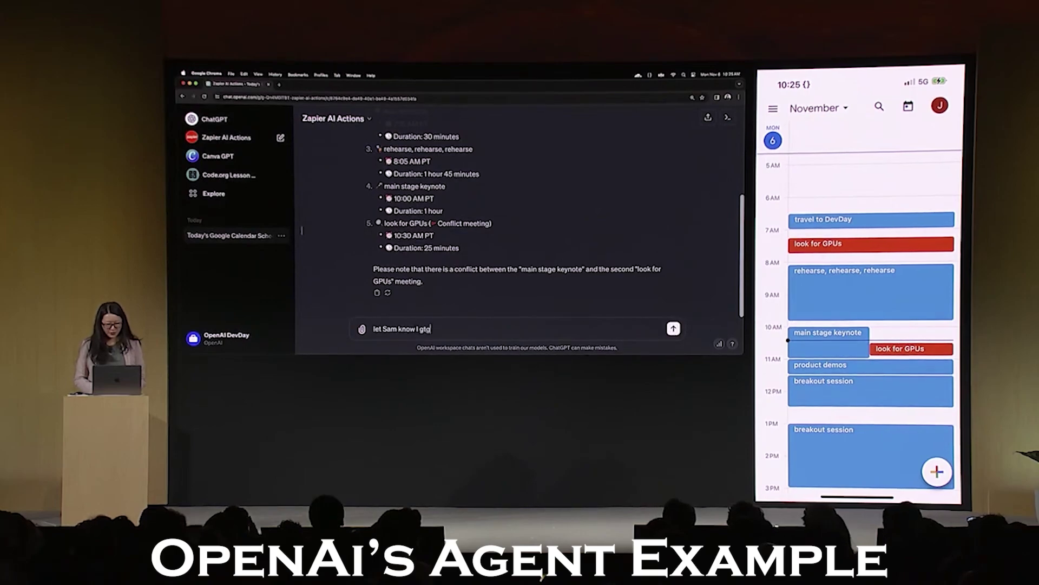
{"action": "type", "text": ", chasing GPUs"}
{"action": "key", "text": "Return"}
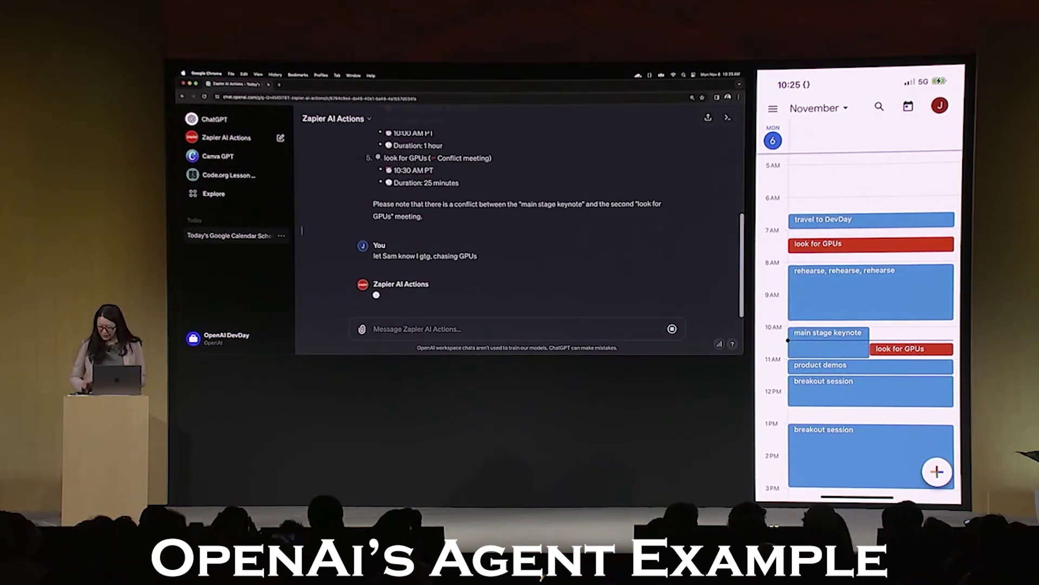